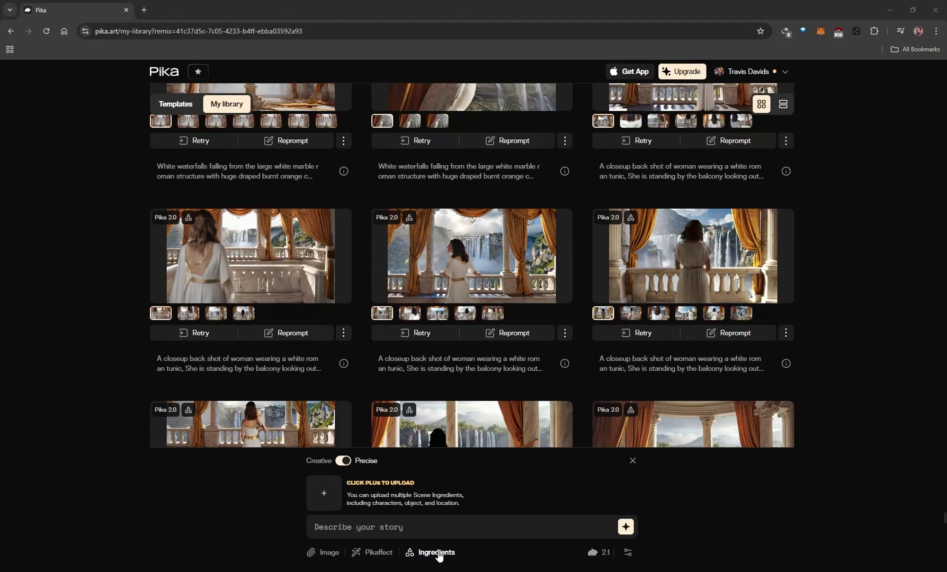
Drop the woman's portrait, white dress, white cockatoo and curtained room images into Ingredients
left_click(434, 528)
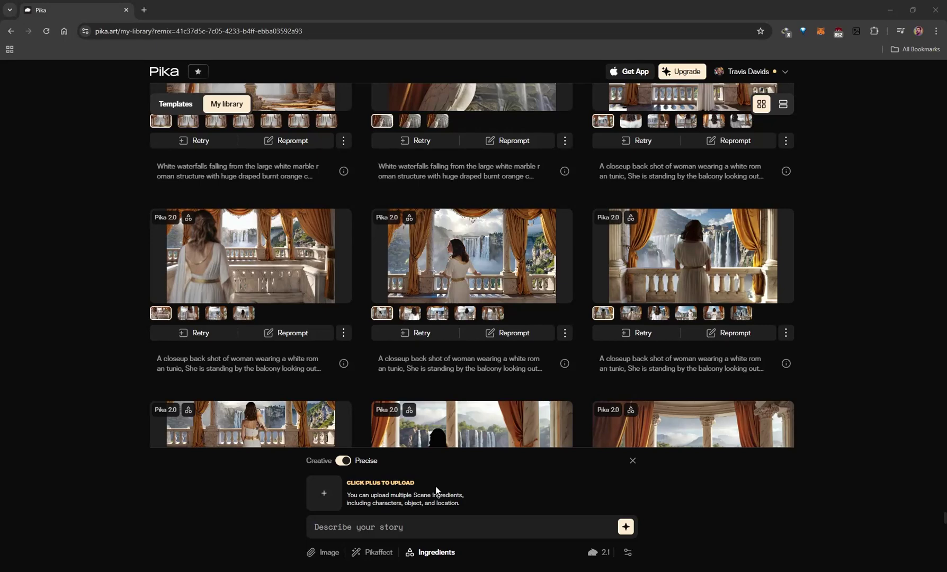
left_click_drag(365, 570, 440, 479)
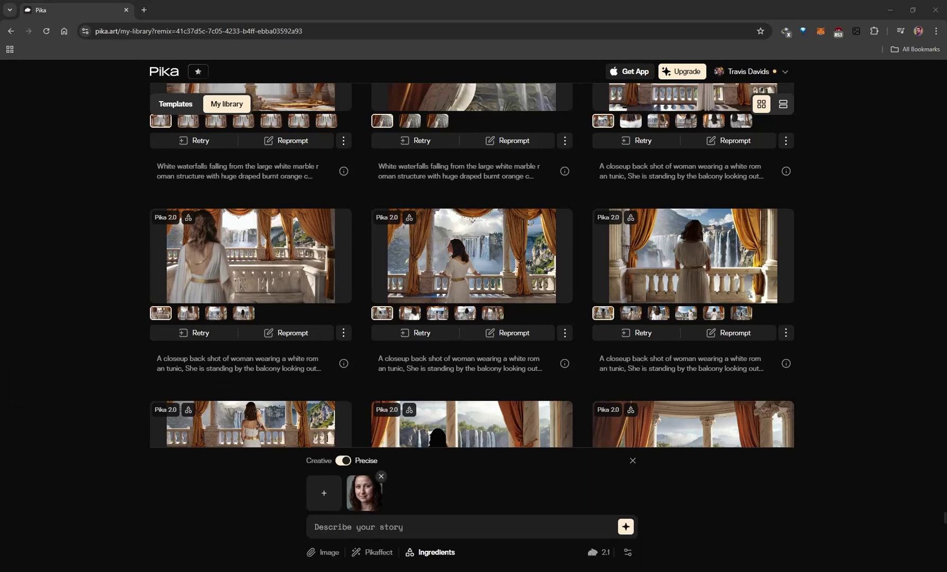
left_click_drag(458, 571, 433, 496)
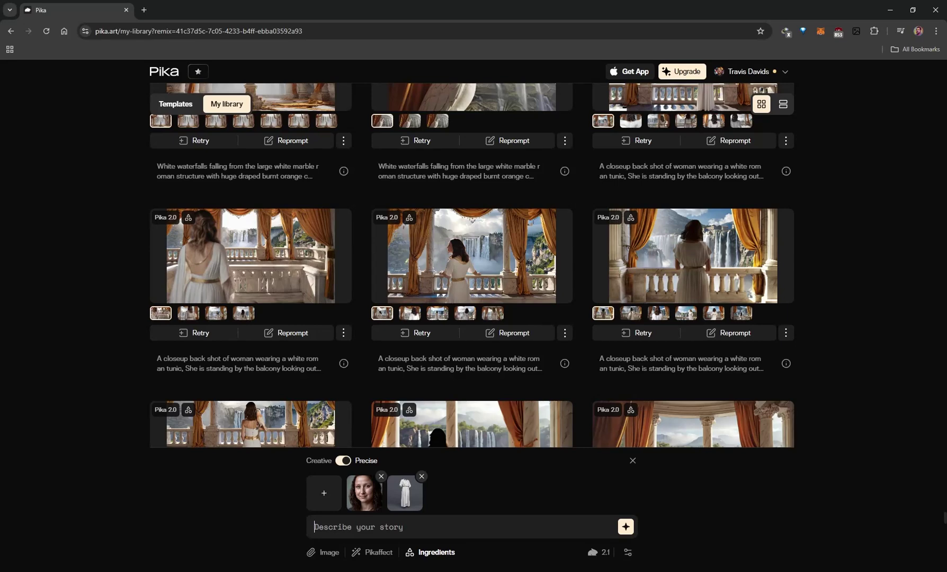
left_click_drag(26, 398, 467, 509)
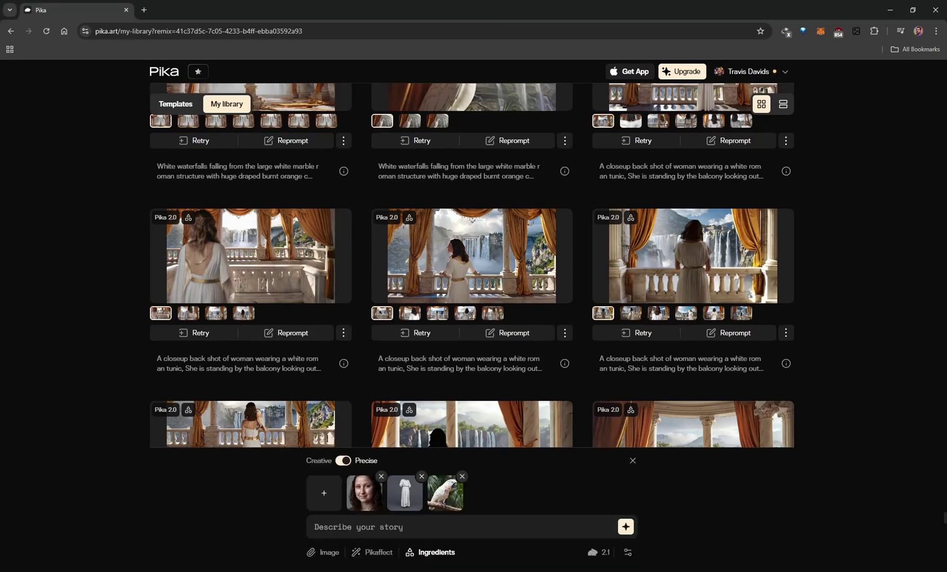
left_click_drag(456, 571, 368, 517)
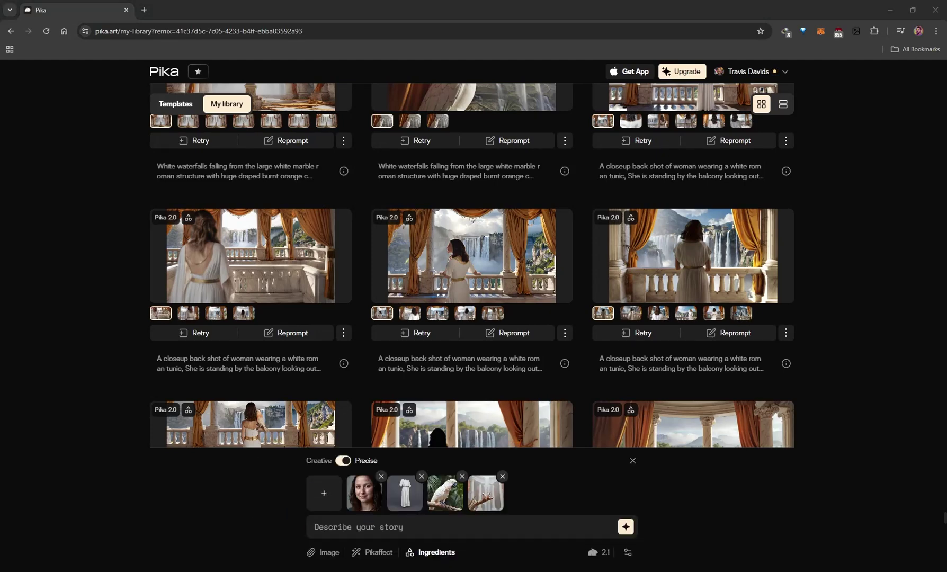
scroll(471, 265, "down", 3)
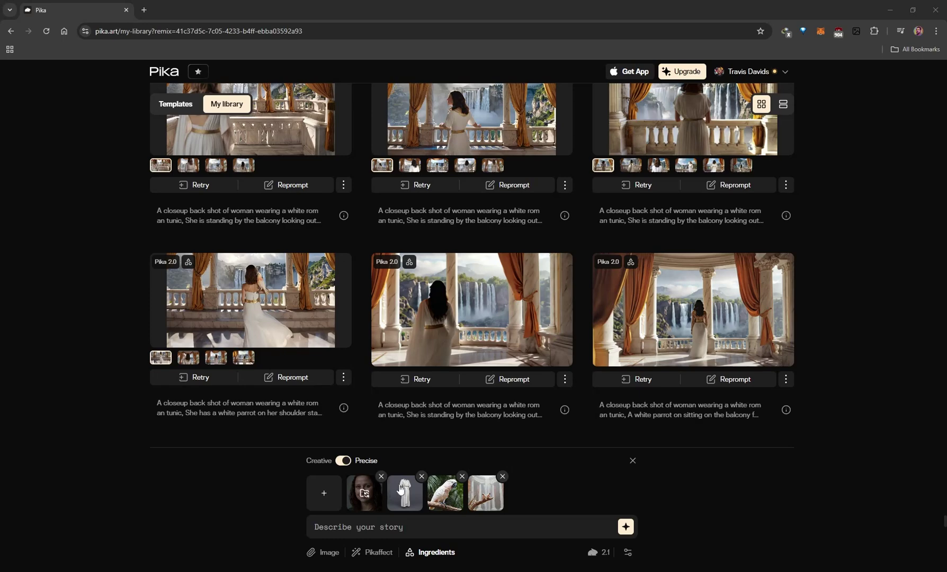
Paste the tunic, parrot and marble-balcony story prompt and finish it with 'wind.'
left_click(373, 524)
type("A closeup shot of woman wearing a white roman tunic, She has a white parrot on her shoulder standing by the balcony of a white marble structure with huge burnt orange curtains blowing in the wind")
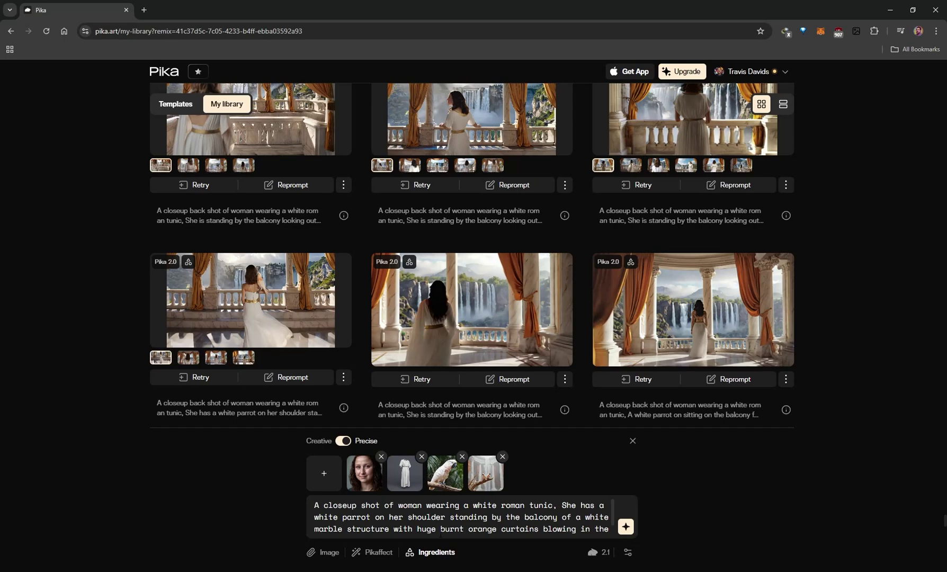
type("wind.")
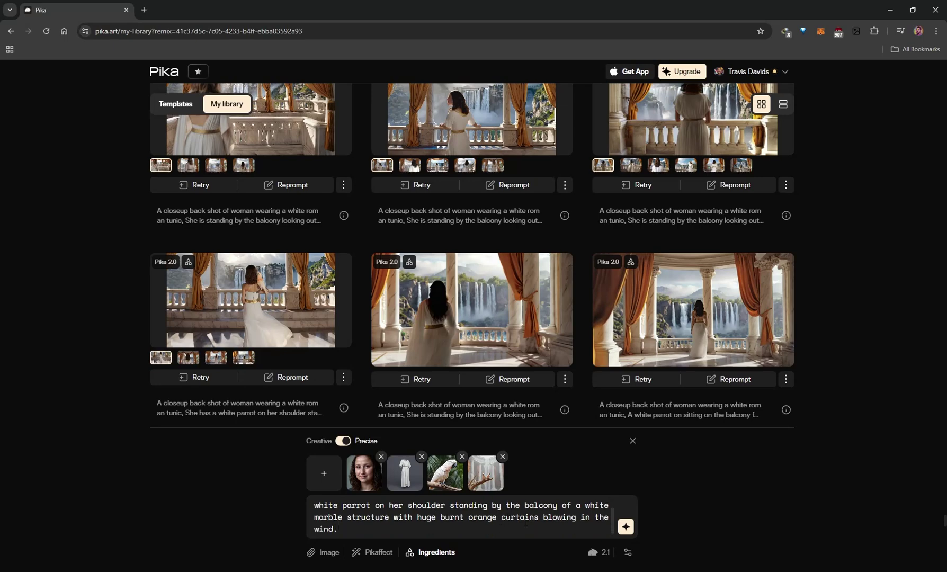
left_click(372, 519)
scroll(461, 516, "up", 1)
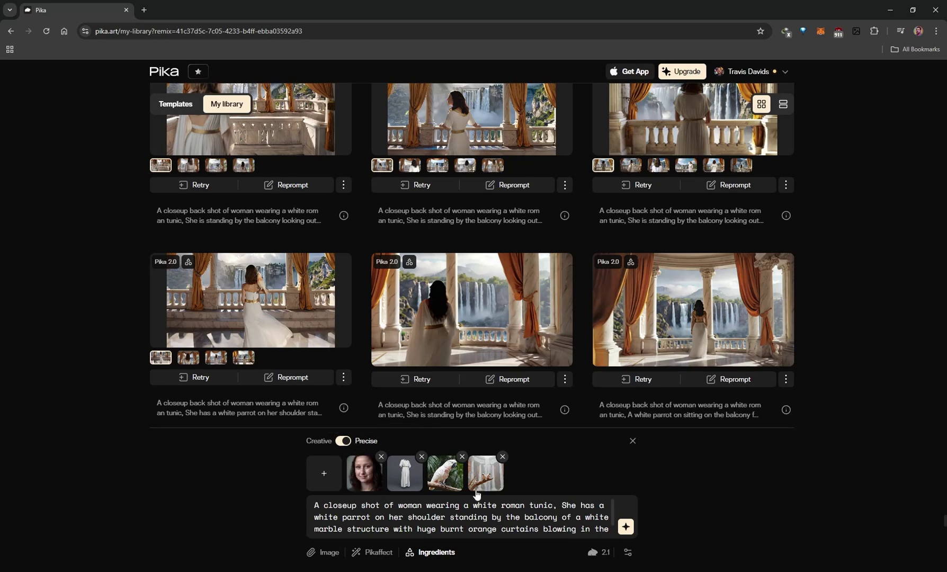
Look over the Advanced generation options and close them without changes
left_click(628, 554)
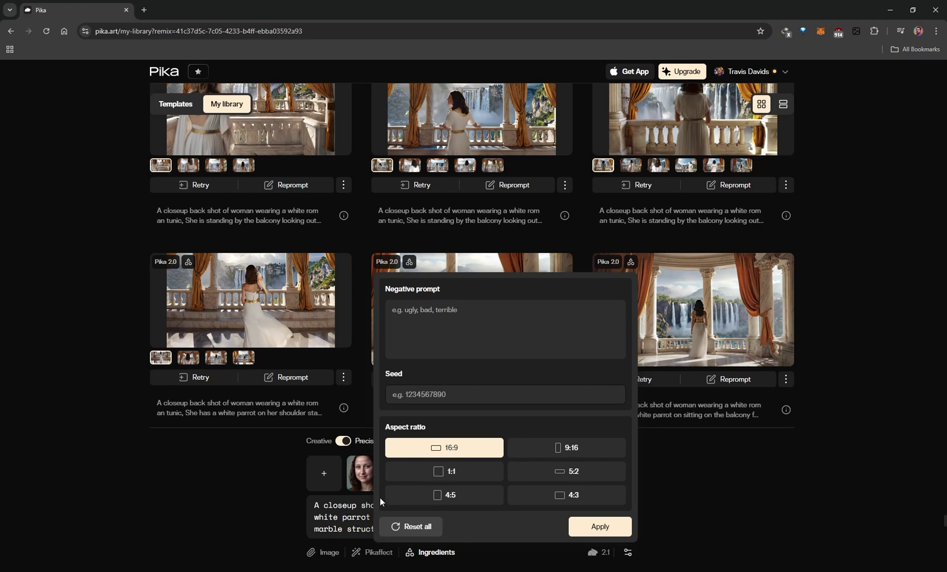
key("Escape")
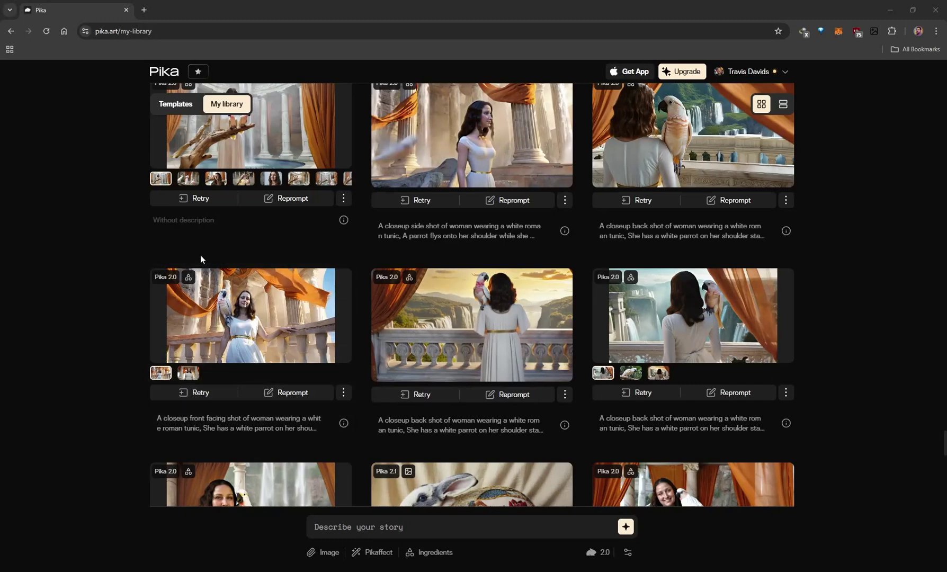
left_click(175, 105)
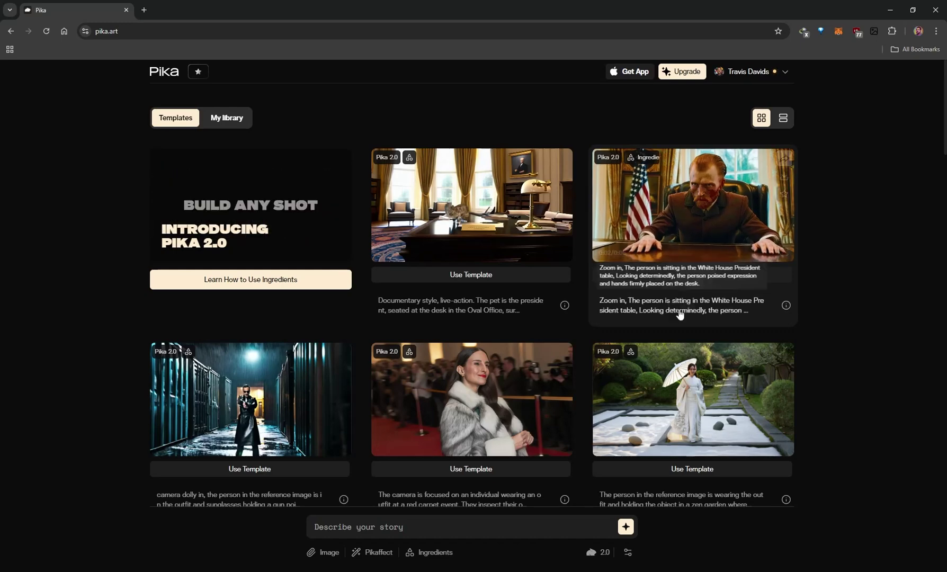
scroll(823, 297, "down", 5)
scroll(538, 322, "up", 2)
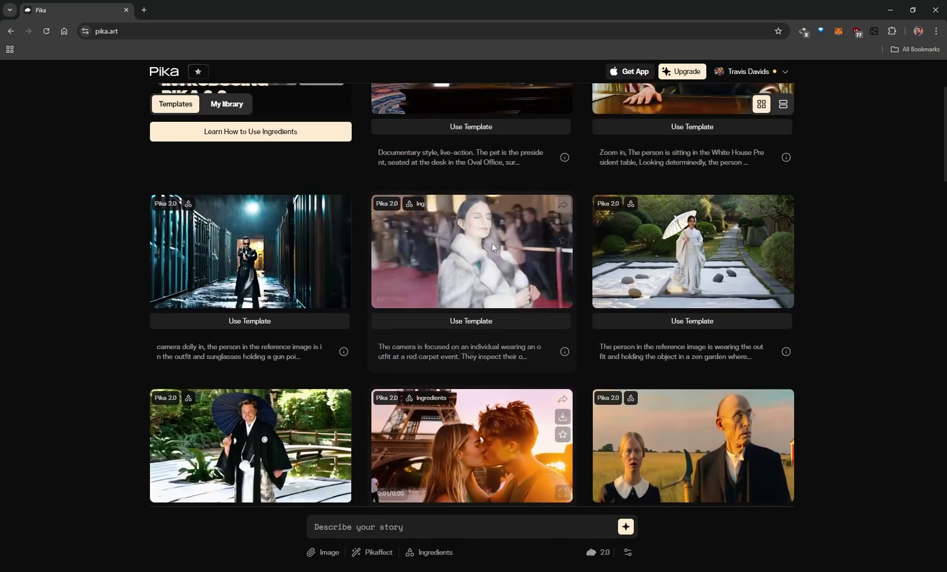
left_click(459, 321)
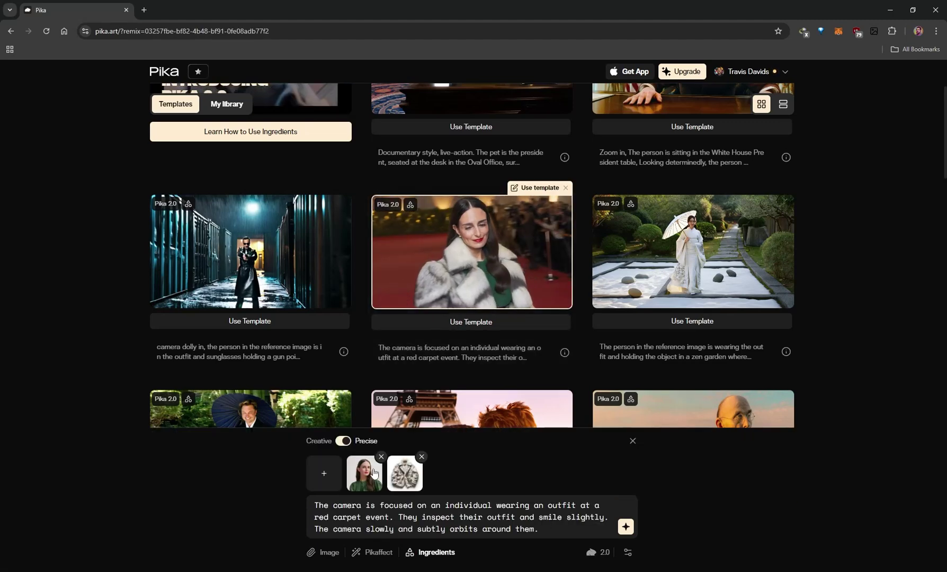
mouse_move(369, 477)
mouse_move(409, 222)
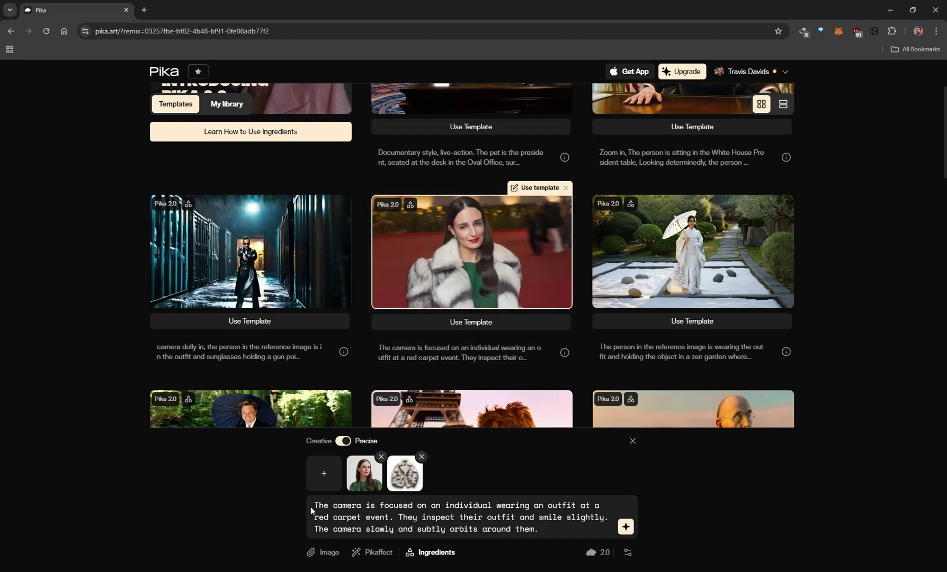
left_click_drag(315, 506, 546, 530)
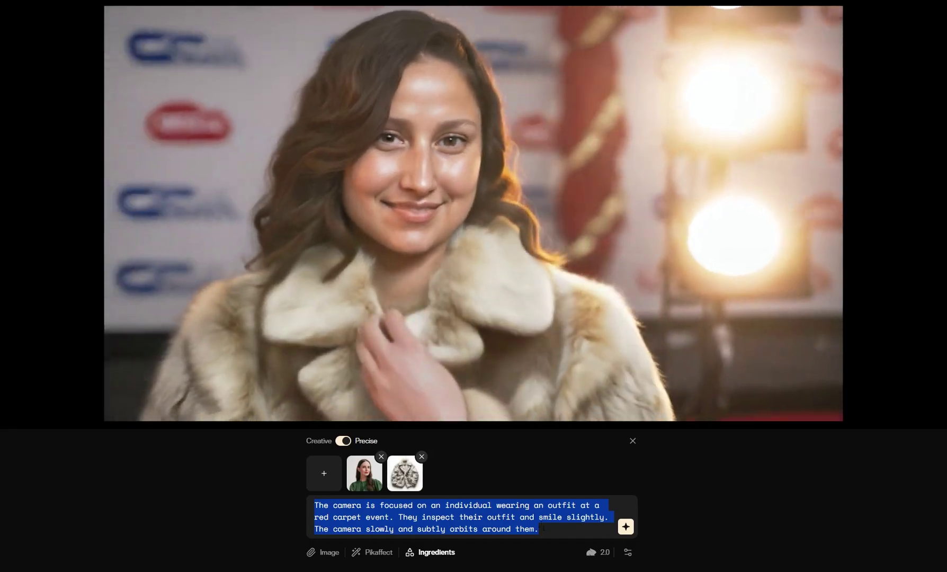
left_click(539, 529)
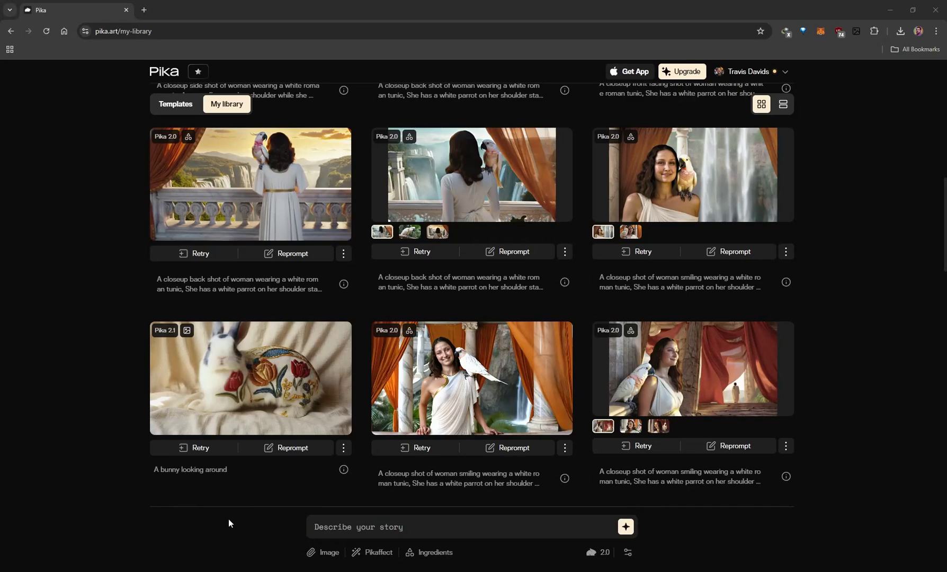
Apply the 'Peel it' Pikaffect to the prompt, lowering the cost to 1.5 credits
left_click(378, 552)
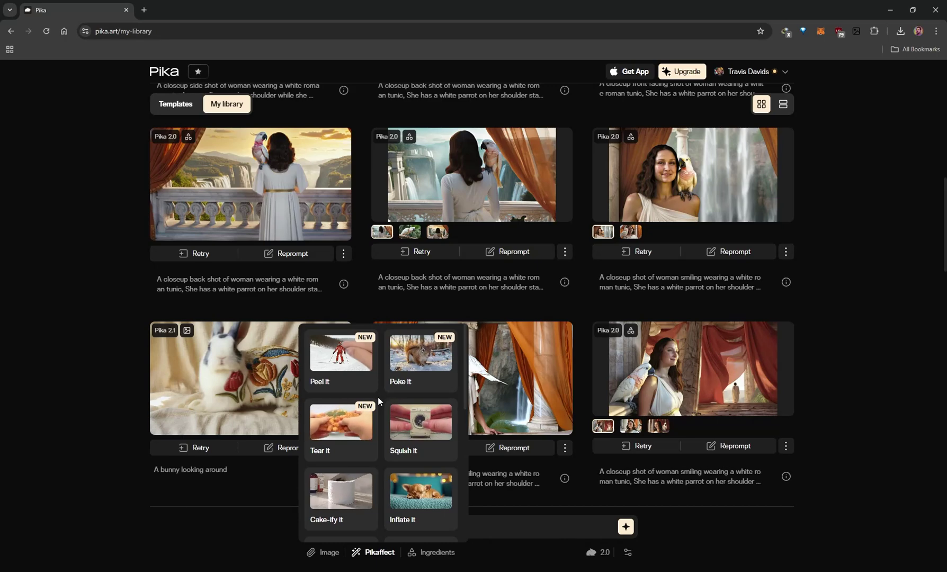
scroll(378, 399, "down", 2)
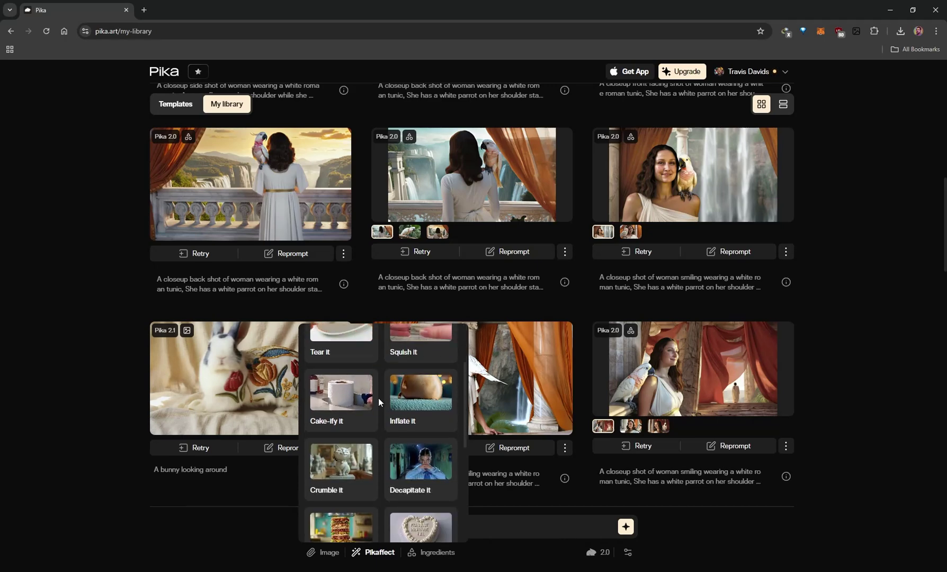
scroll(378, 399, "down", 1)
scroll(387, 417, "up", 3)
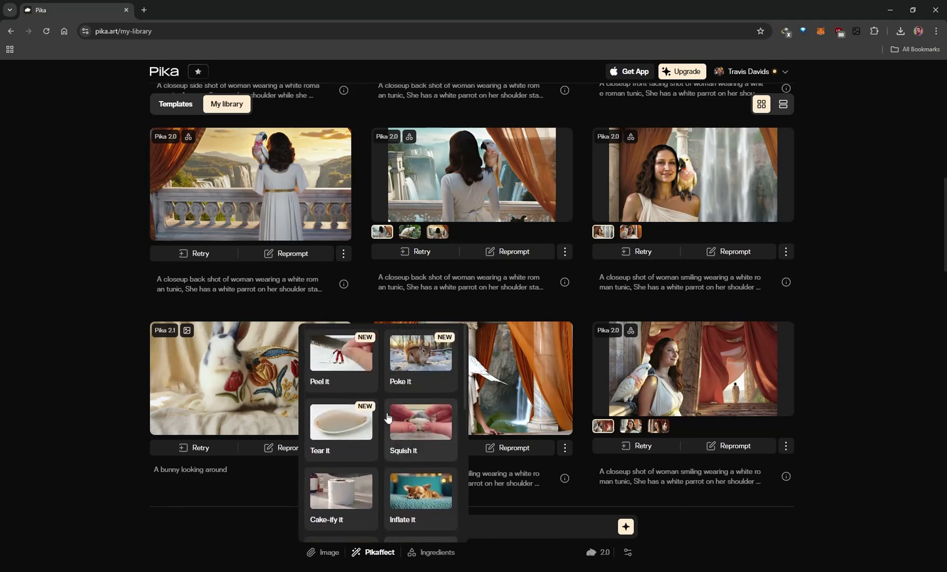
left_click(348, 374)
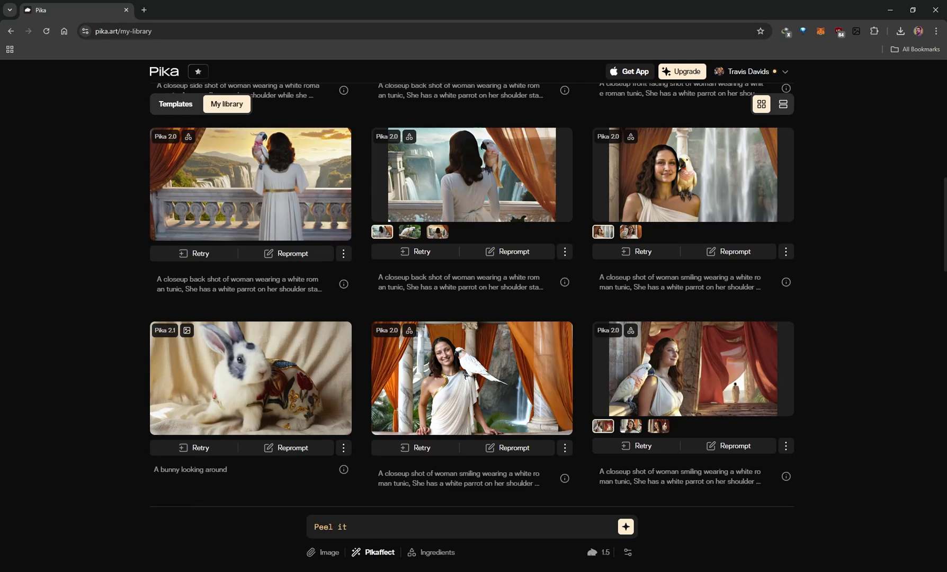
Attach the 1920x1088 image and play the Peel it cockatoo clip, toggling its sound on and off
left_click_drag(283, 503, 416, 529)
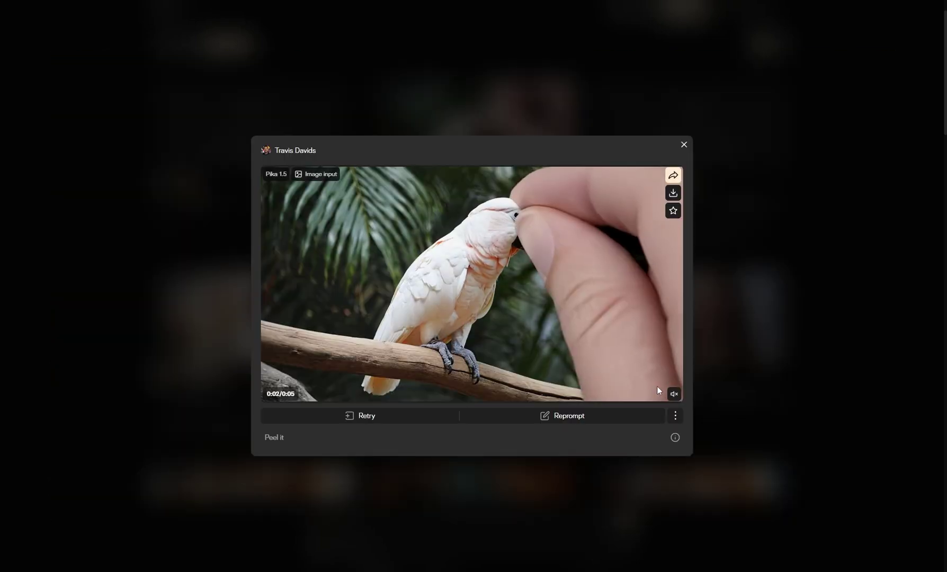
left_click(674, 394)
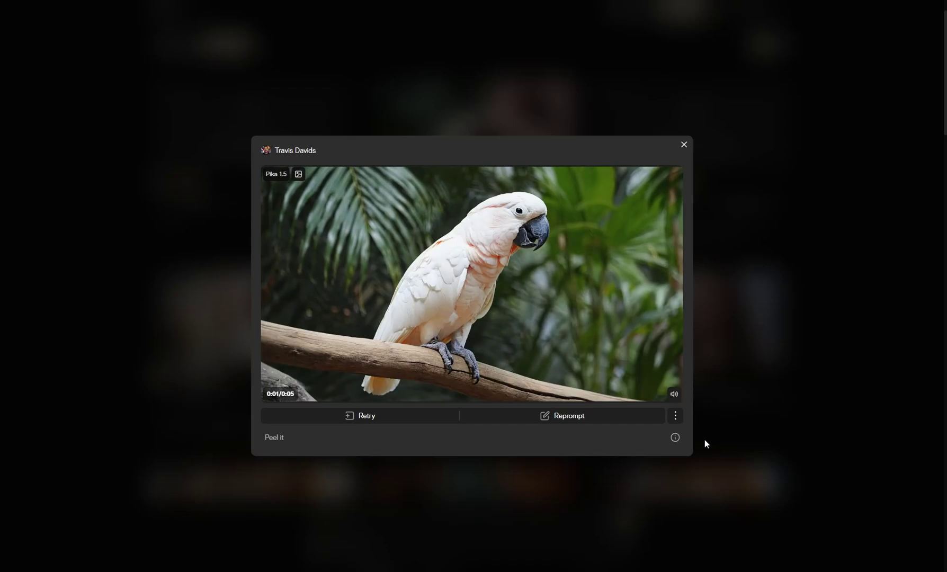
left_click(674, 394)
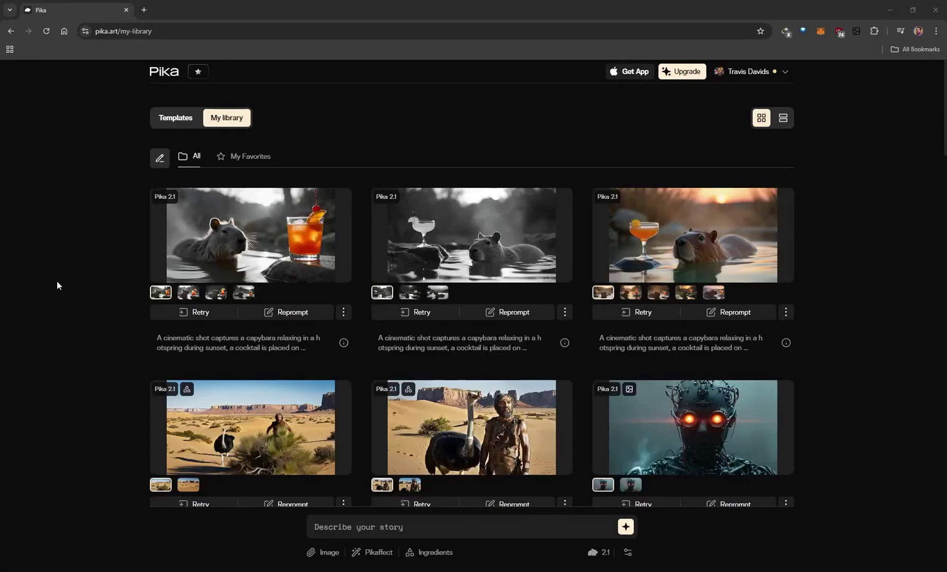
mouse_move(254, 239)
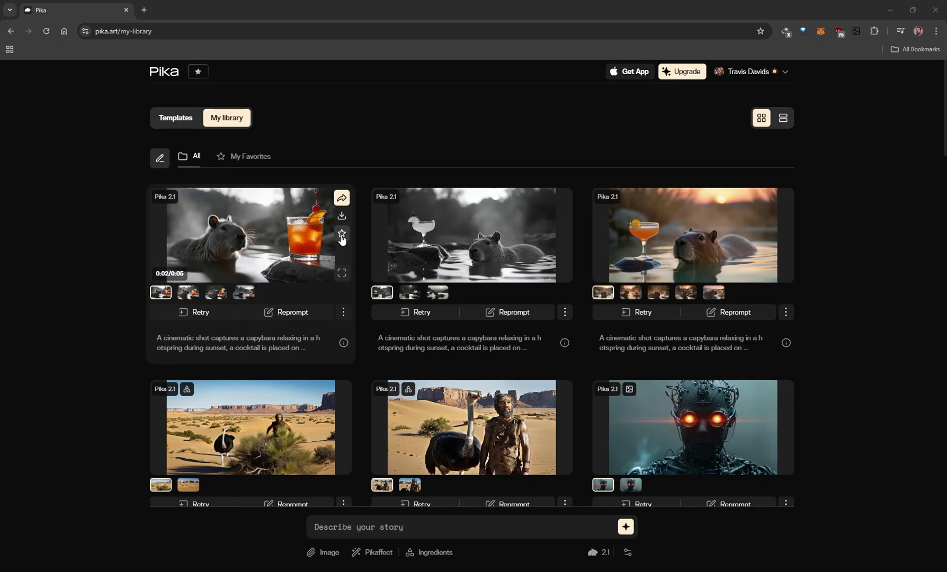
Check the capybara video's share options, then reuse its prompt
left_click(339, 196)
left_click(557, 264)
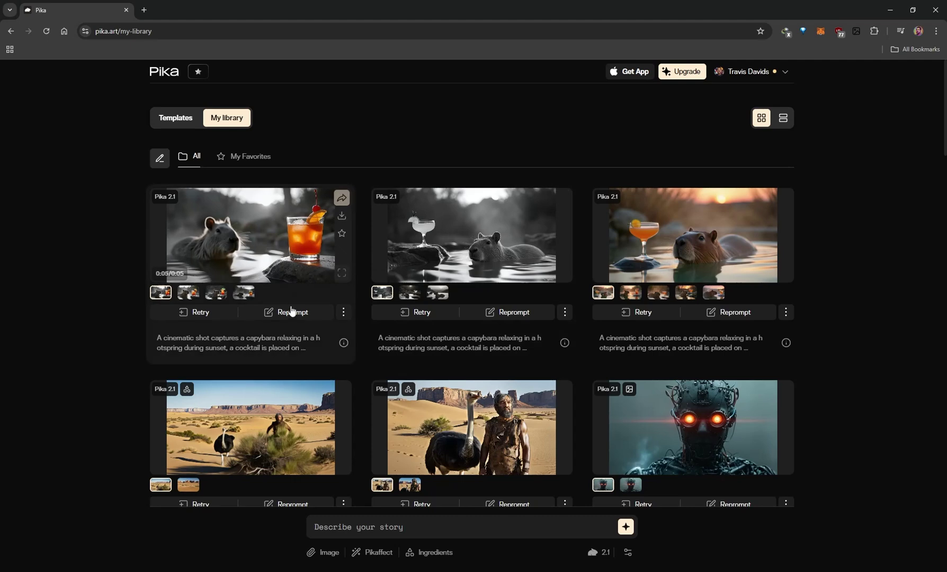
left_click(298, 315)
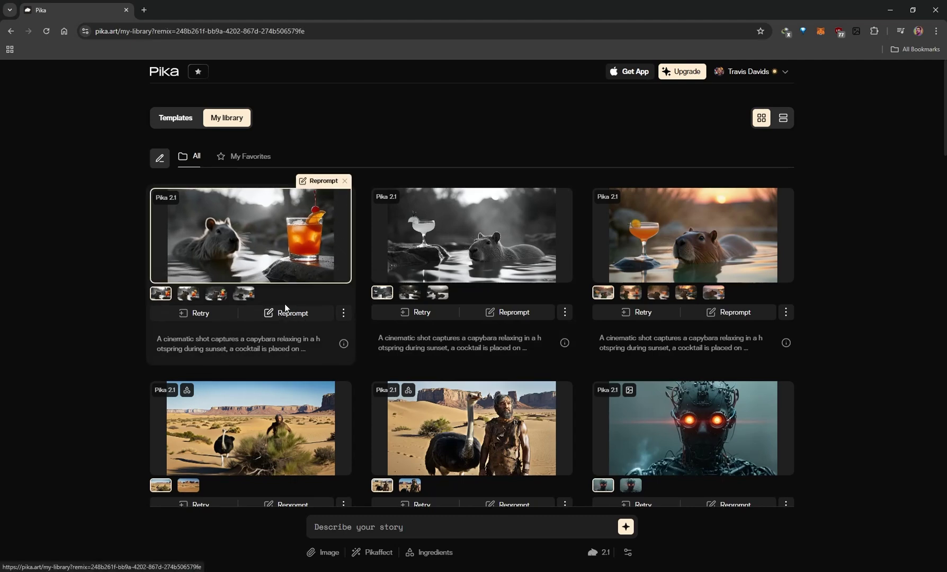
mouse_move(187, 332)
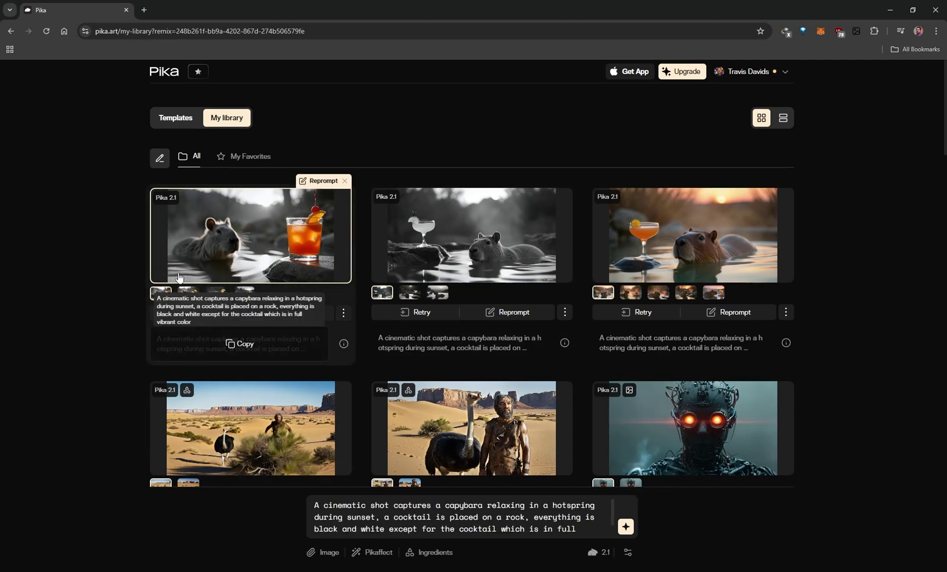
left_click_drag(516, 528, 277, 495)
scroll(444, 534, "down", 1)
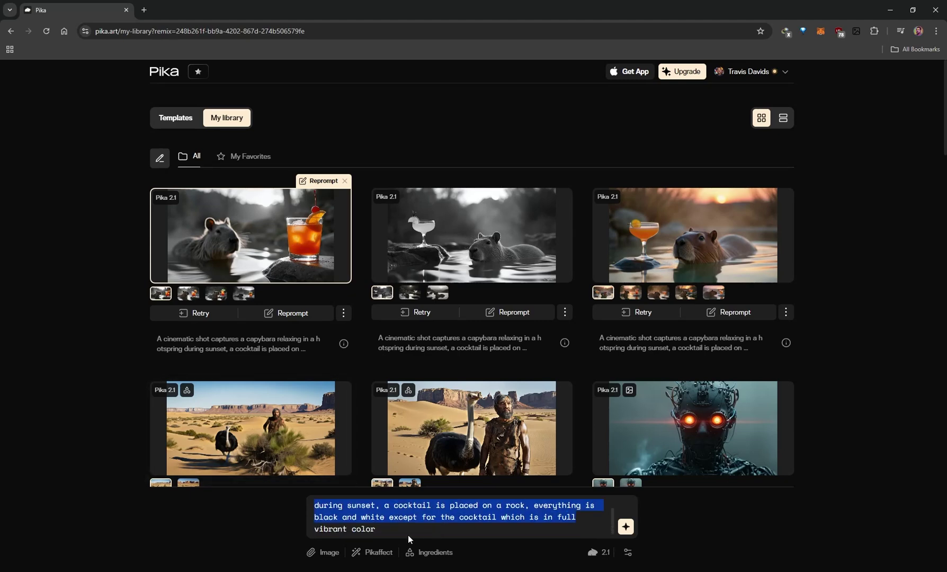
scroll(411, 535, "up", 1)
scroll(659, 439, "down", 1)
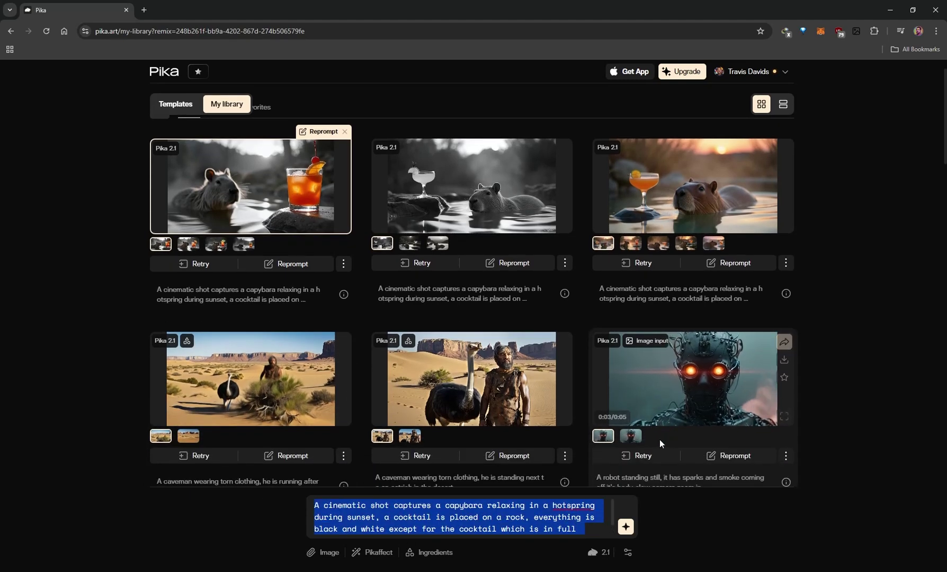
Reprompt from the robot card, then preview capybara variants 3 and 1 and open its menu
left_click(722, 456)
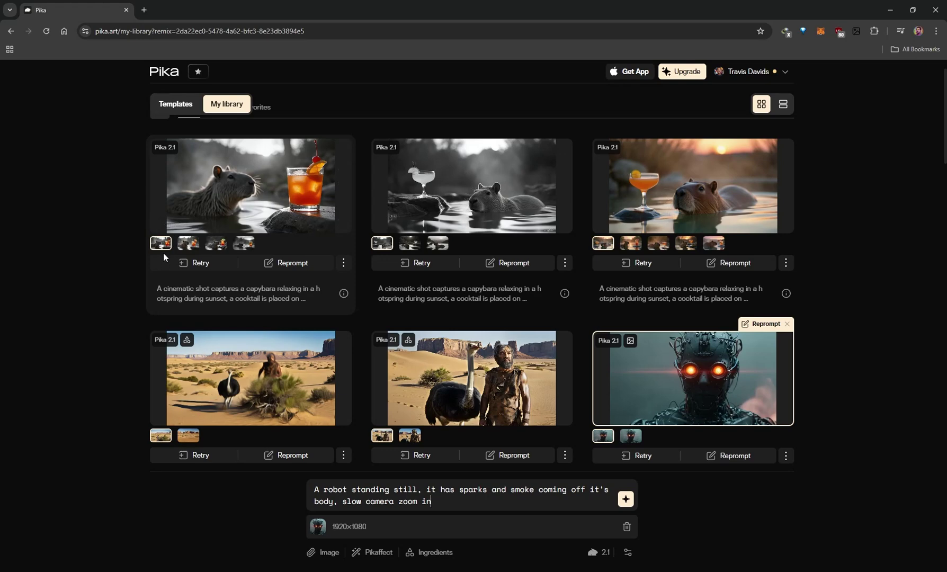
mouse_move(261, 295)
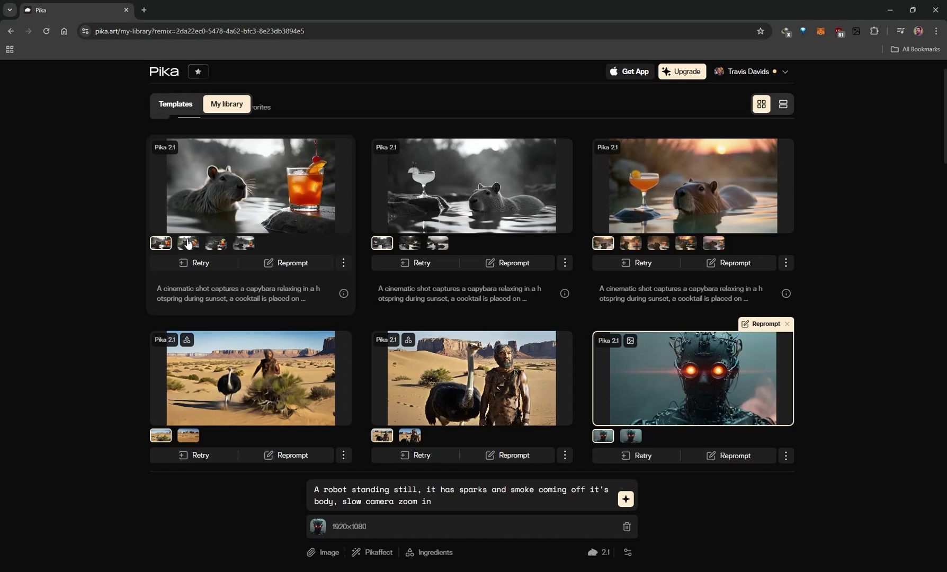
left_click(215, 244)
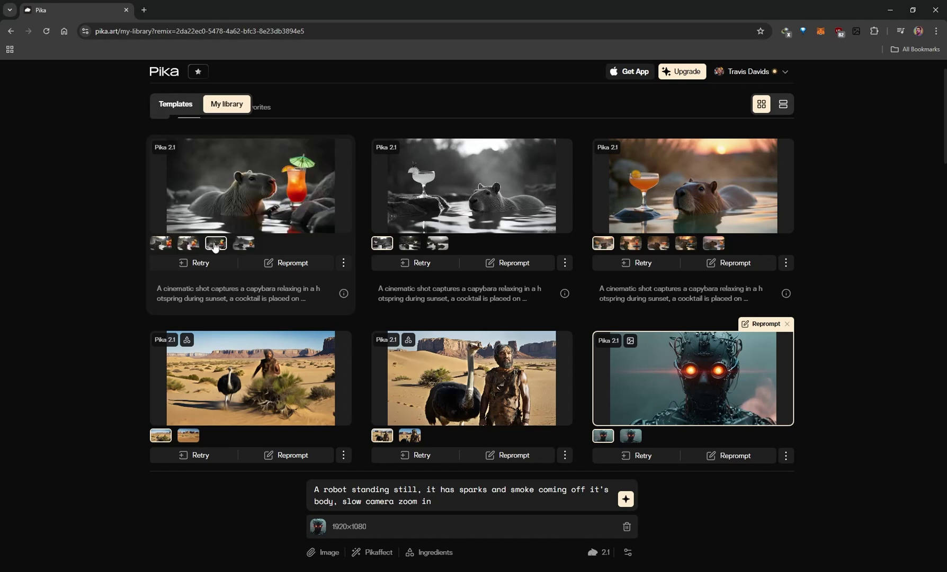
left_click(169, 245)
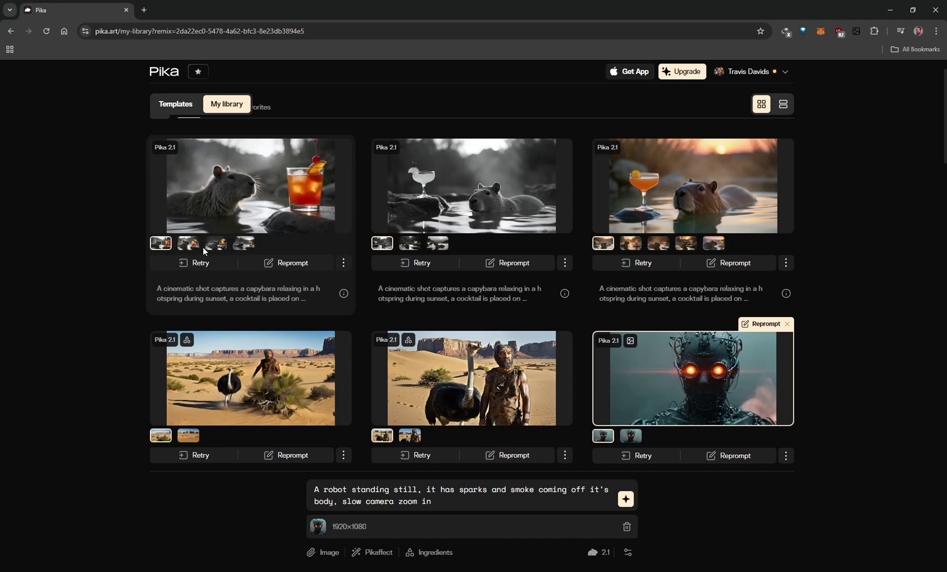
left_click(344, 266)
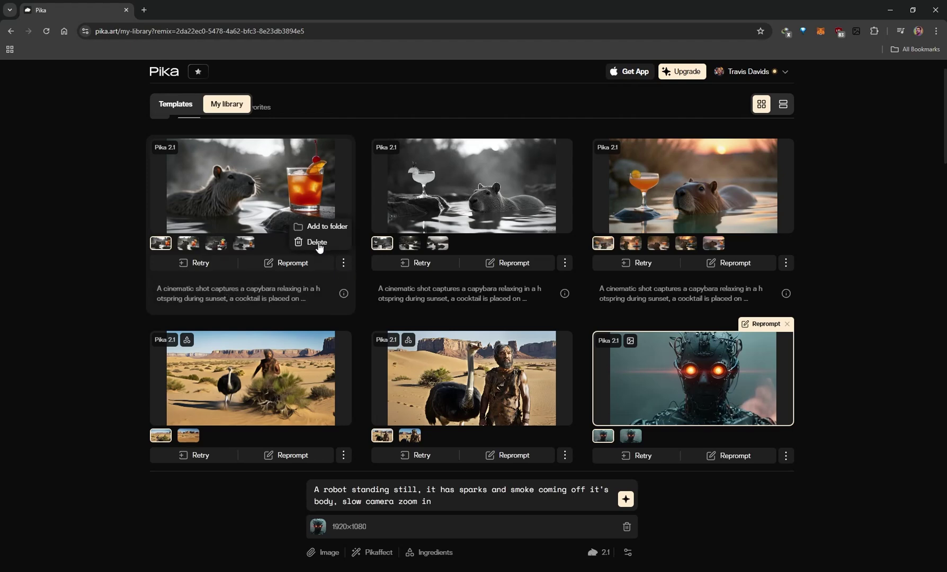
Reach the pricing page via Add to folder; highlight Basic's Pika 1.5, Standard's 700 credits, model costs
left_click(322, 226)
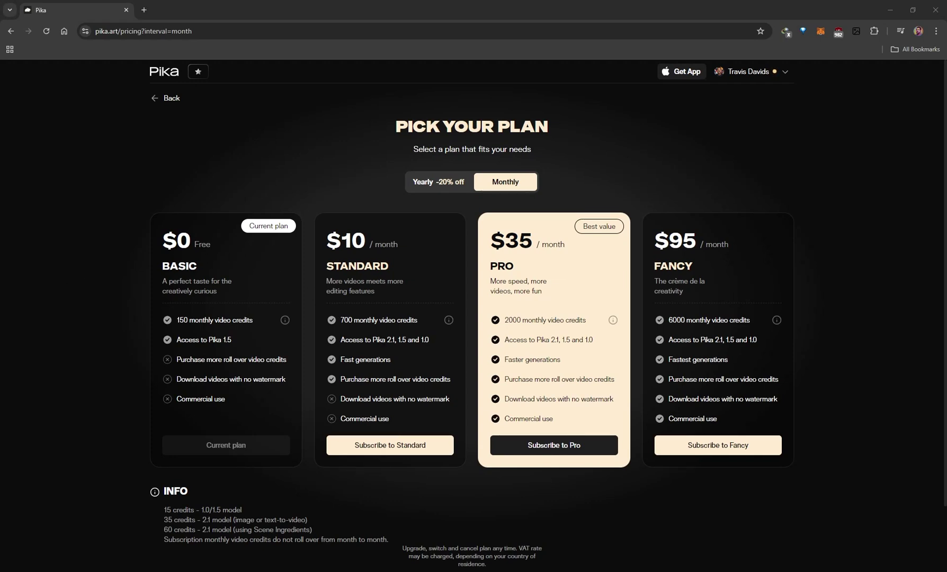
left_click_drag(231, 339, 210, 340)
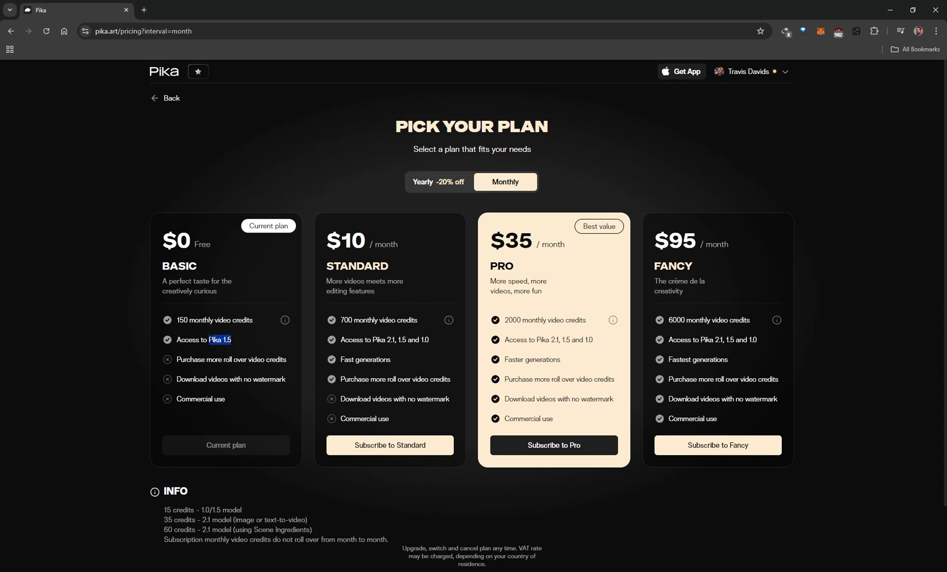
left_click(372, 347)
left_click_drag(360, 320, 421, 321)
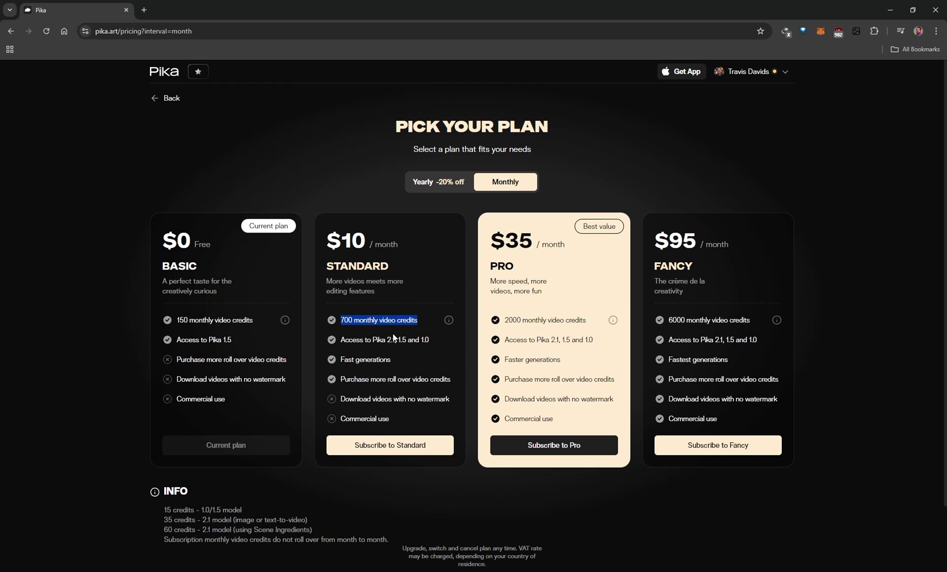
left_click_drag(164, 507, 319, 534)
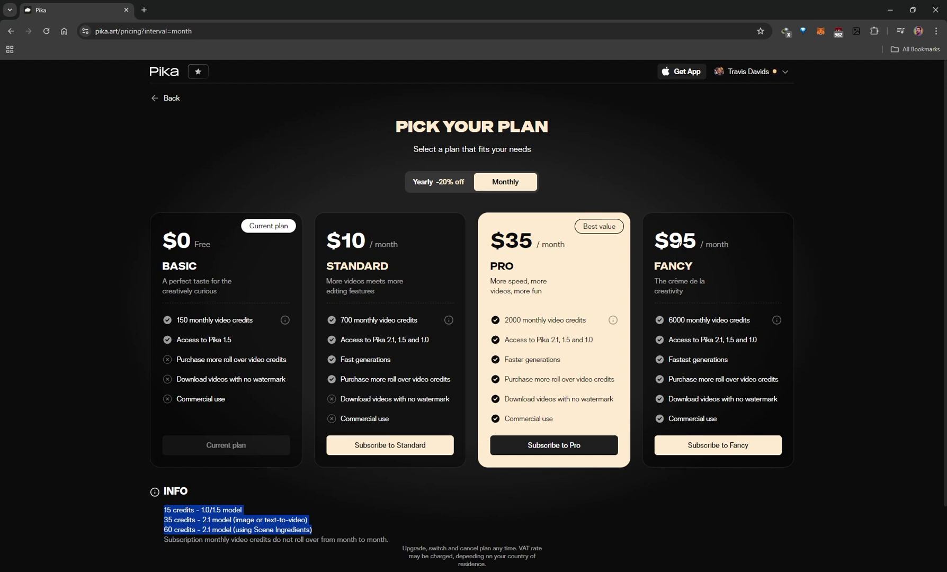
left_click(890, 283)
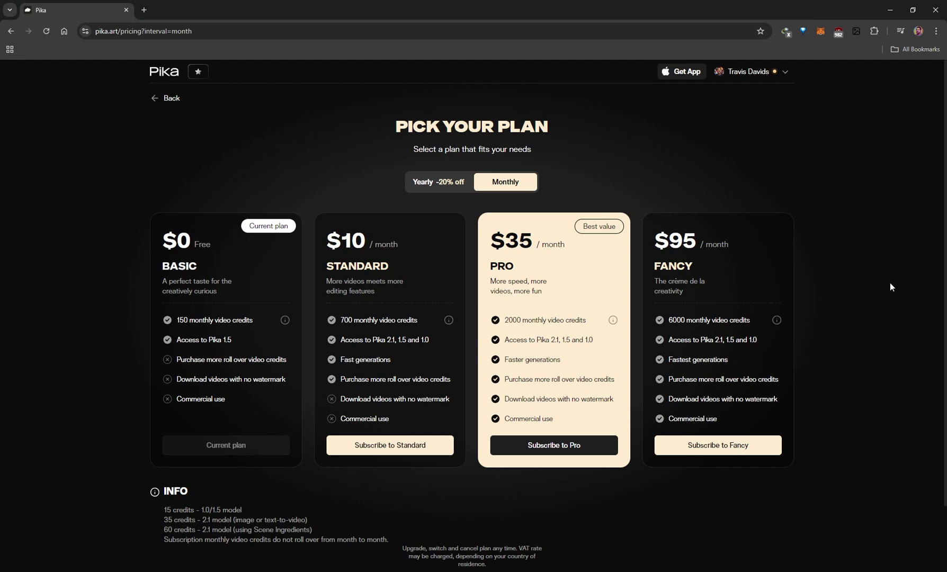